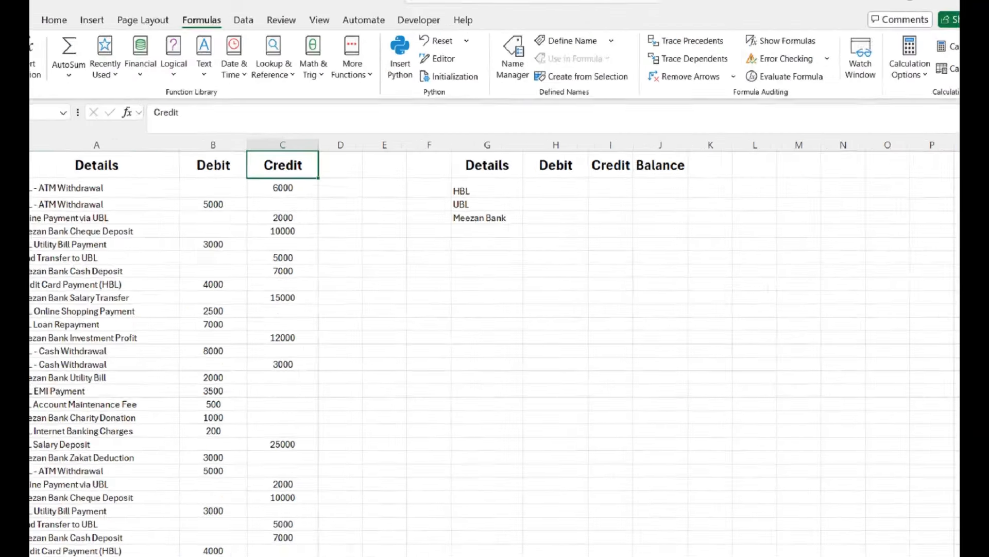
Step: Create named ranges for the Details, Debit and Credit columns of the transaction table, using only the top row as names
{"action": "key", "text": "ctrl+Left"}
{"action": "key", "text": "ctrl+shift+Right"}
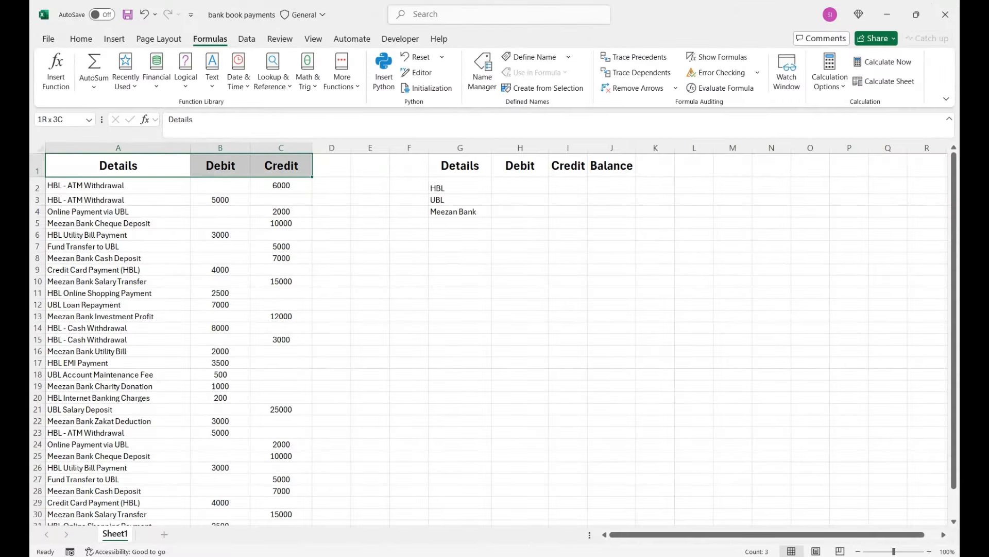
{"action": "key", "text": "ctrl+shift+Down"}
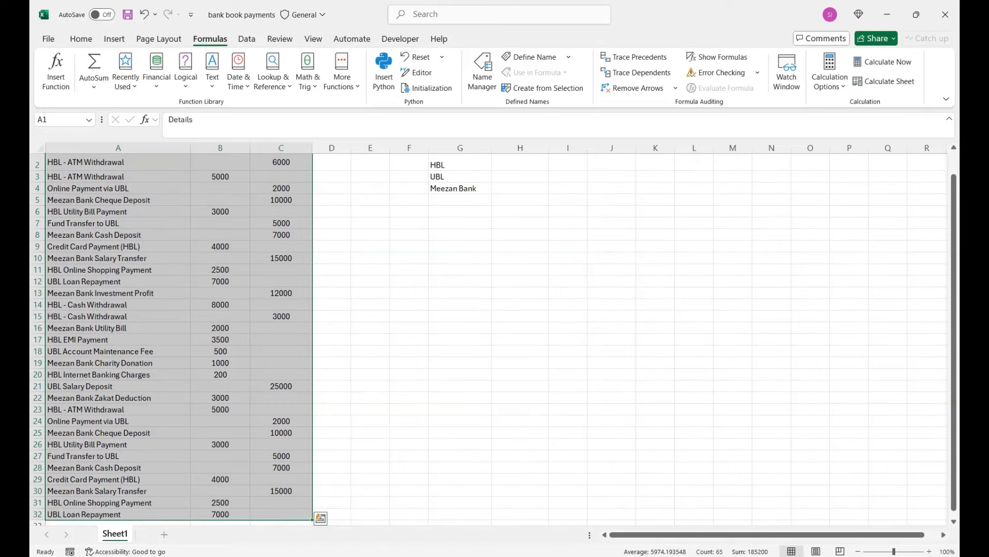
{"action": "left_click", "coordinate": [80, 39]}
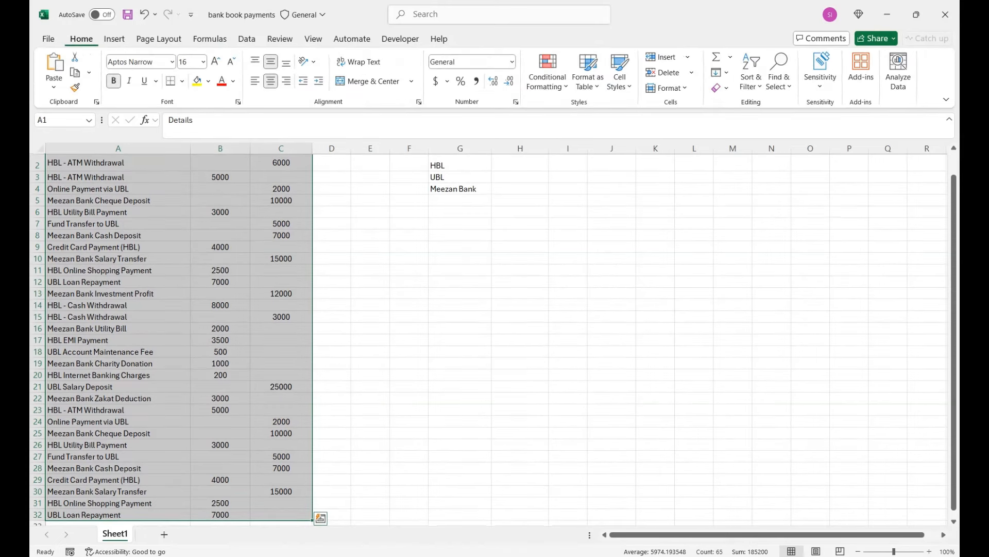
{"action": "left_click", "coordinate": [209, 39]}
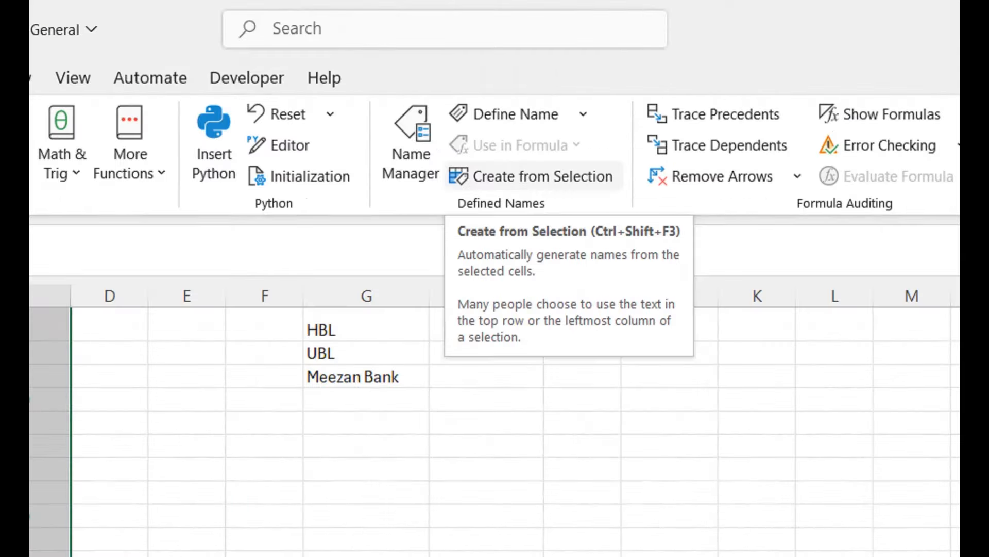
{"action": "left_click", "coordinate": [546, 87]}
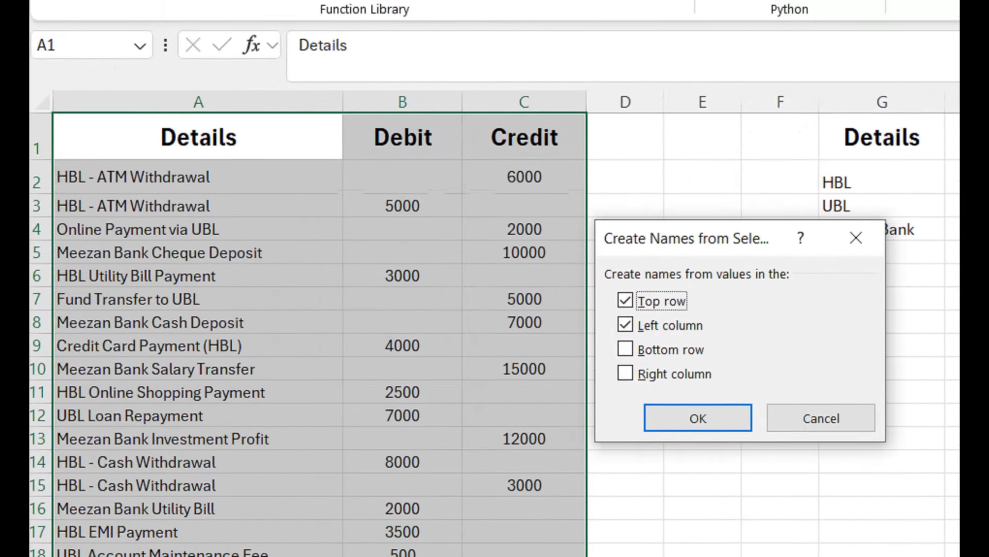
{"action": "left_click", "coordinate": [626, 326]}
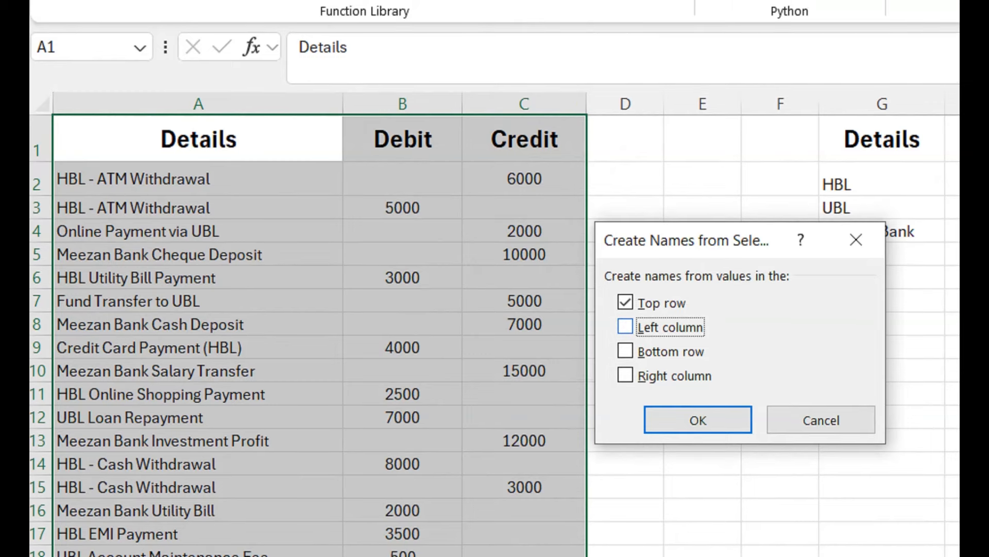
{"action": "left_click", "coordinate": [699, 420]}
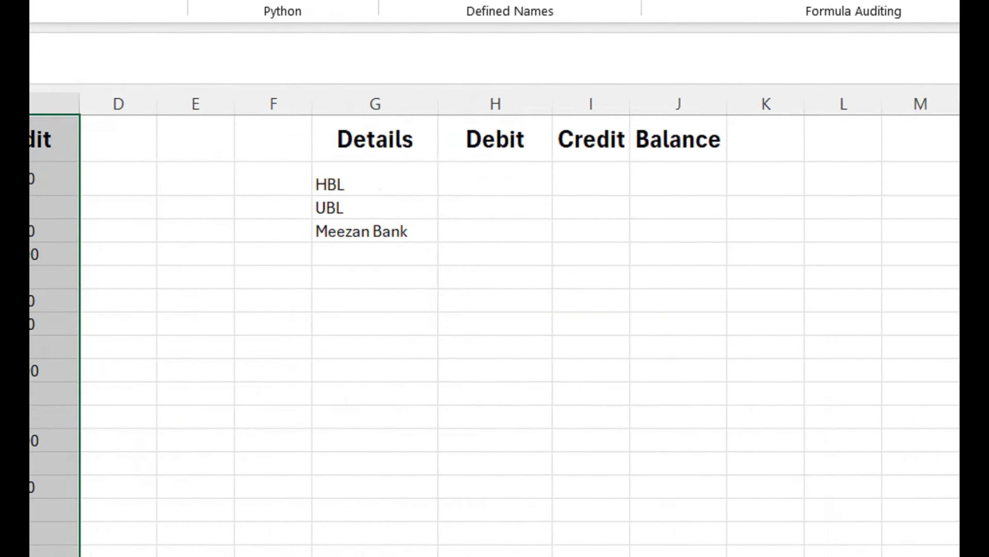
Step: Start a SUMIFS formula in H2, the HBL row's Debit cell, with the named range Debit as sum range
{"action": "left_click", "coordinate": [495, 178]}
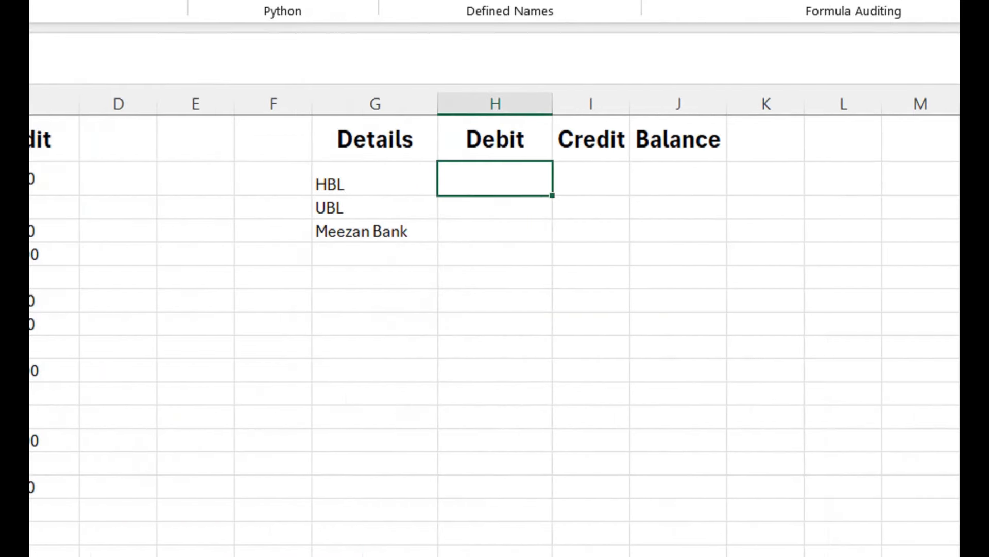
{"action": "type", "text": "=sumif"}
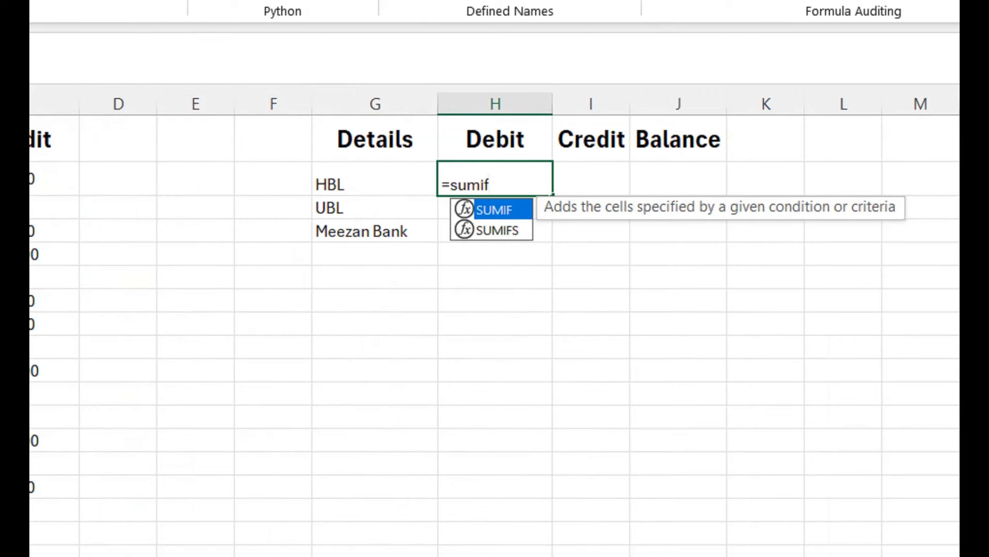
{"action": "type", "text": "s"}
{"action": "key", "text": "Tab"}
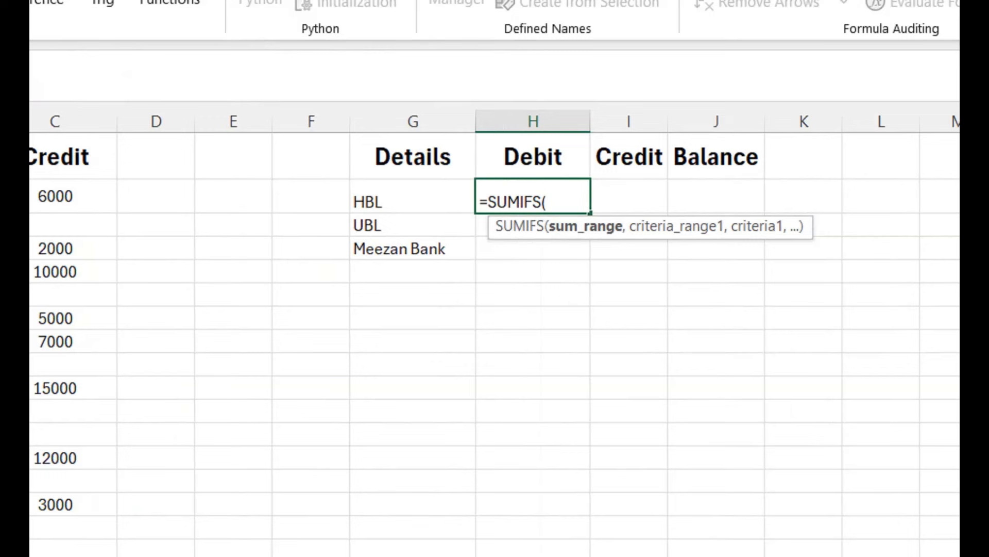
{"action": "type", "text": "de"}
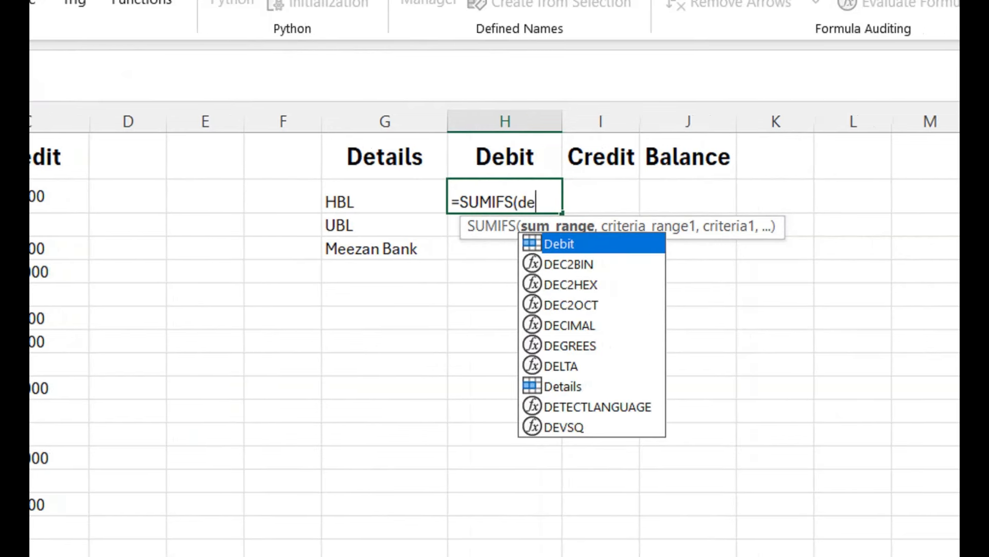
{"action": "key", "text": "Tab"}
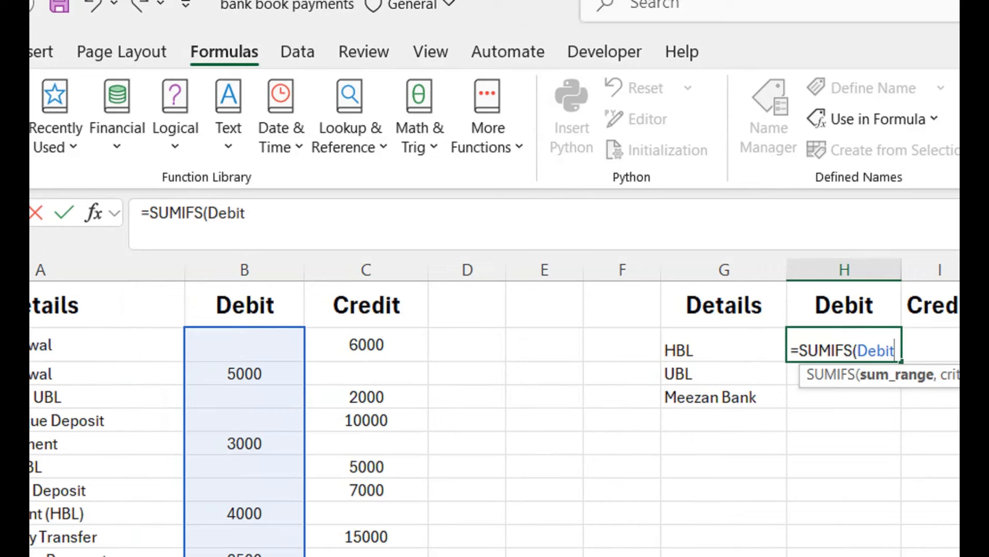
Step: Complete the H2 formula with the named range Details as criteria range and G2 as criterion: =SUMIFS(Debit,Details,G2)
{"action": "type", "text": ","}
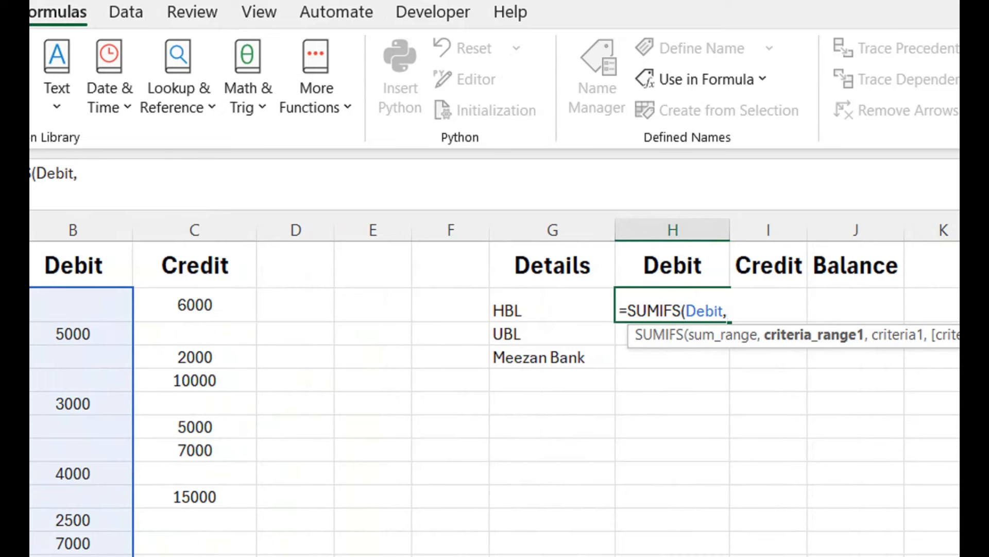
{"action": "type", "text": "de"}
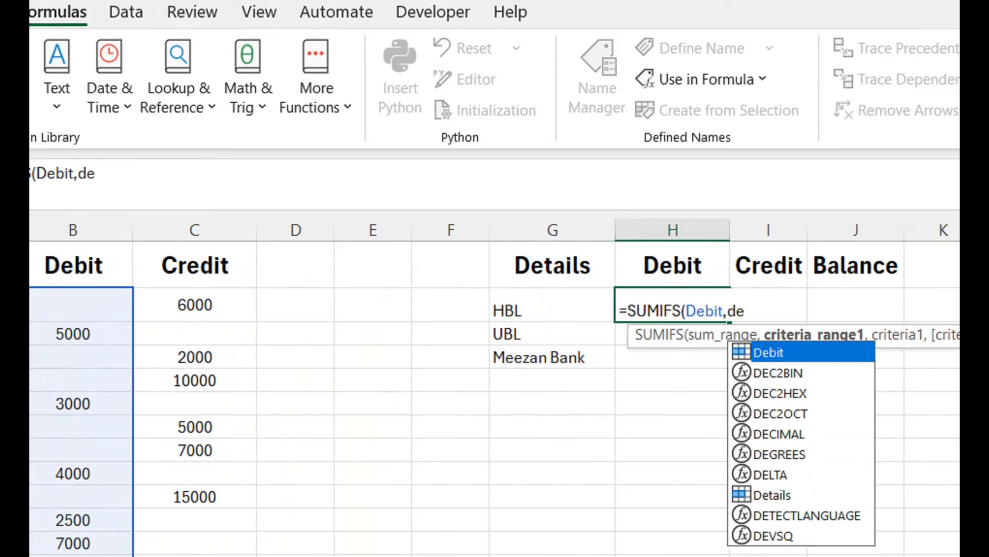
{"action": "type", "text": "t"}
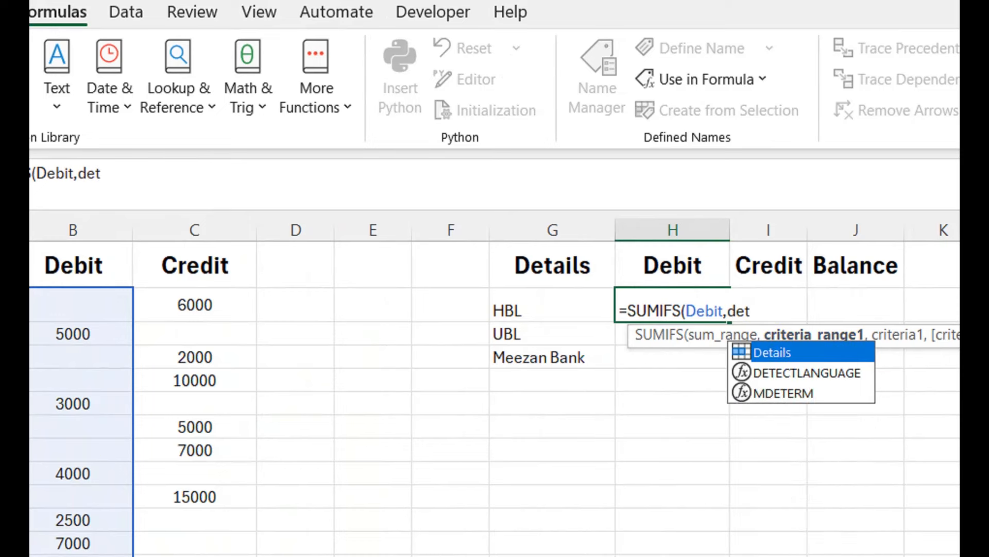
{"action": "key", "text": "Tab"}
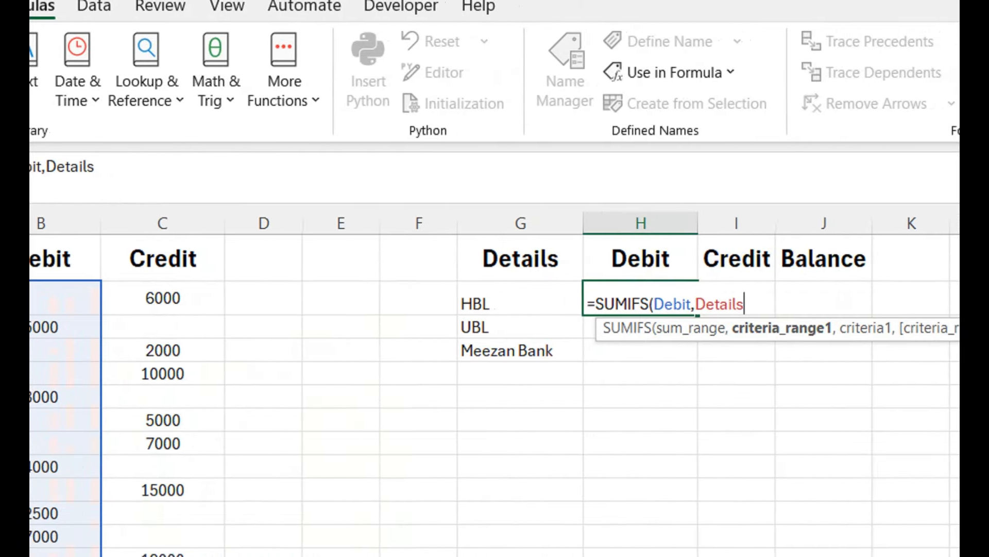
{"action": "type", "text": ","}
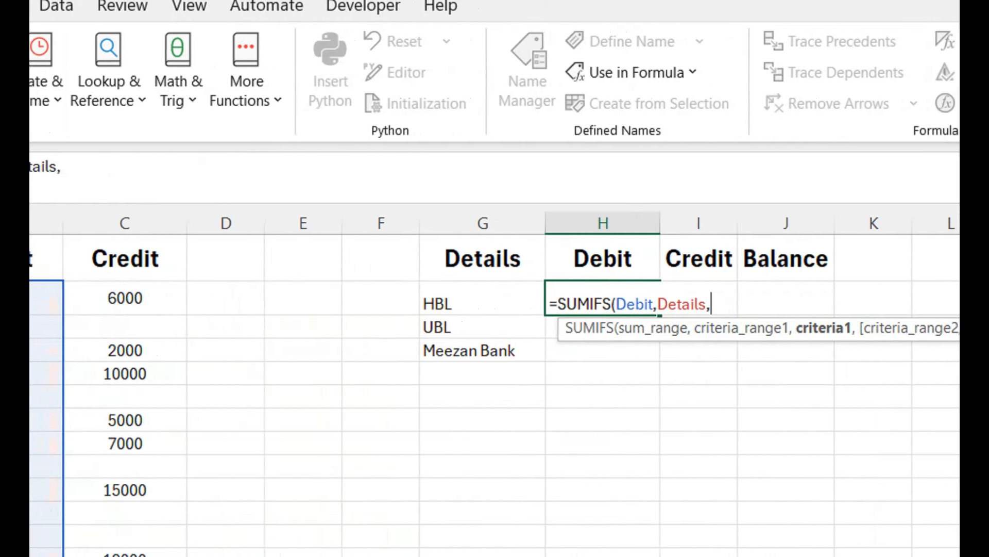
{"action": "left_click", "coordinate": [446, 299]}
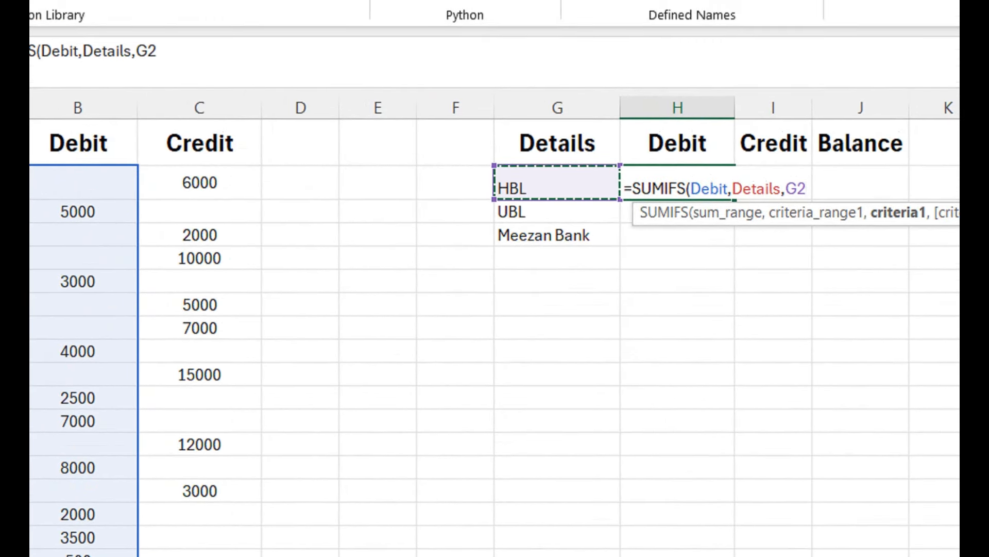
{"action": "type", "text": ")"}
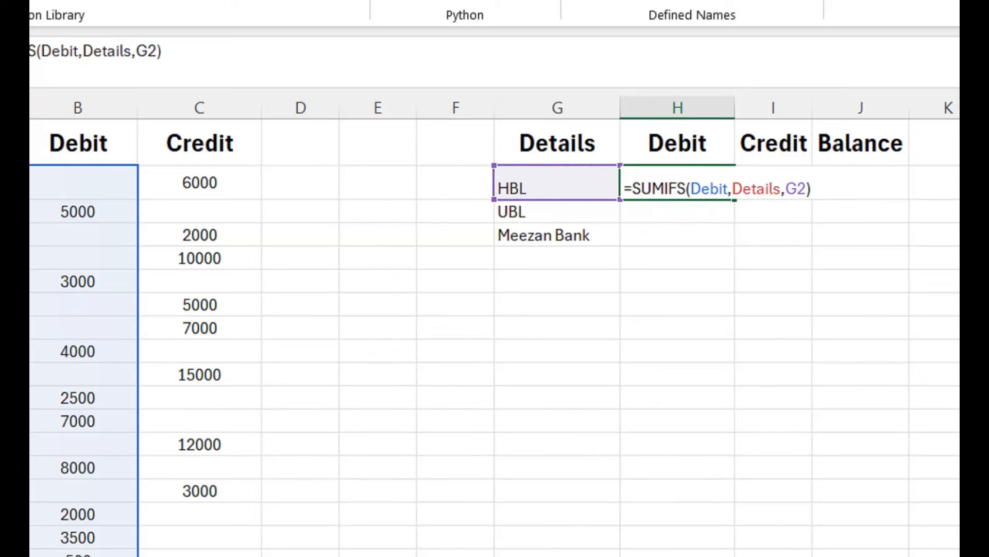
{"action": "key", "text": "Return"}
Step: Change the criterion in H2's SUMIFS formula to the partial match "*"&G2&"*"
{"action": "key", "text": "Up"}
{"action": "key", "text": "F2"}
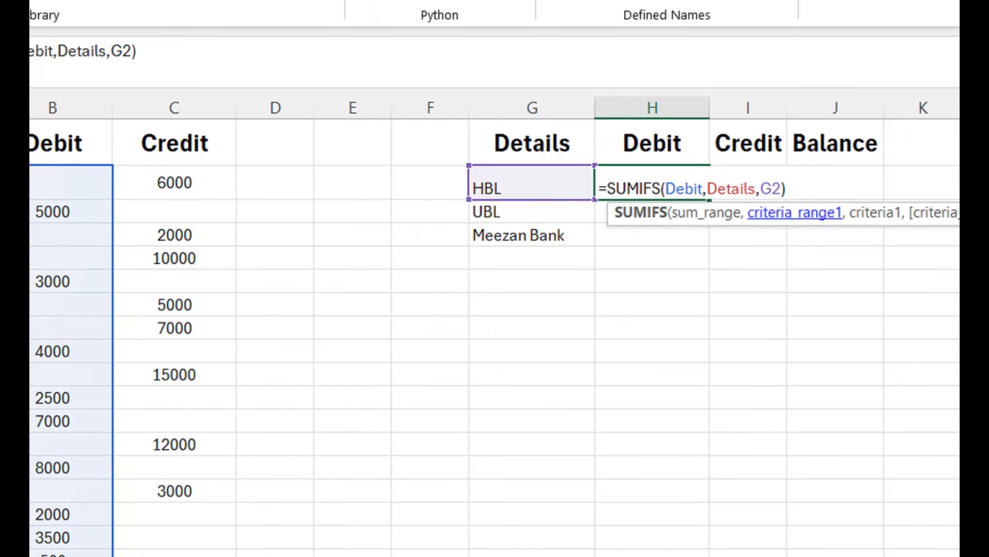
{"action": "left_click_drag", "start_coordinate": [752, 189], "coordinate": [732, 189]}
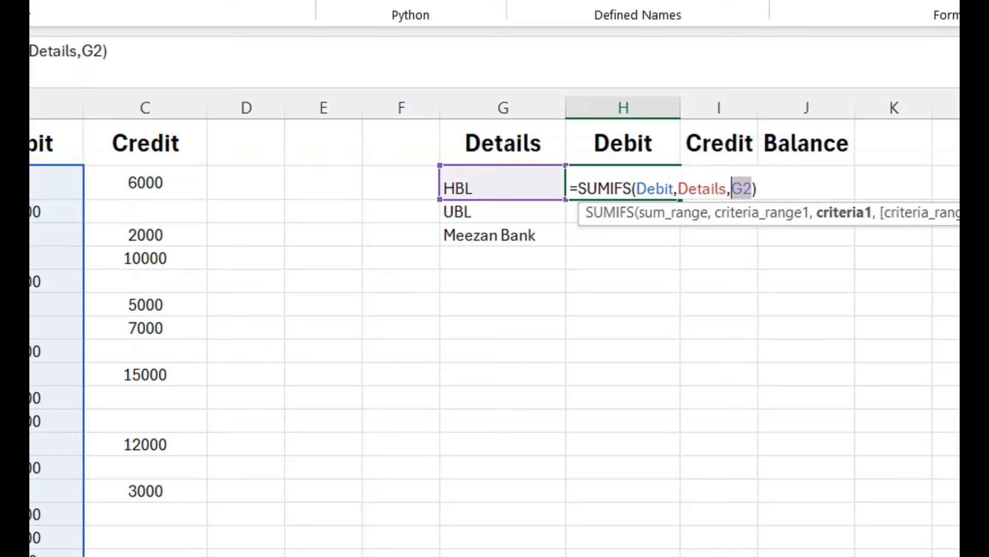
{"action": "type", "text": "\"*"}
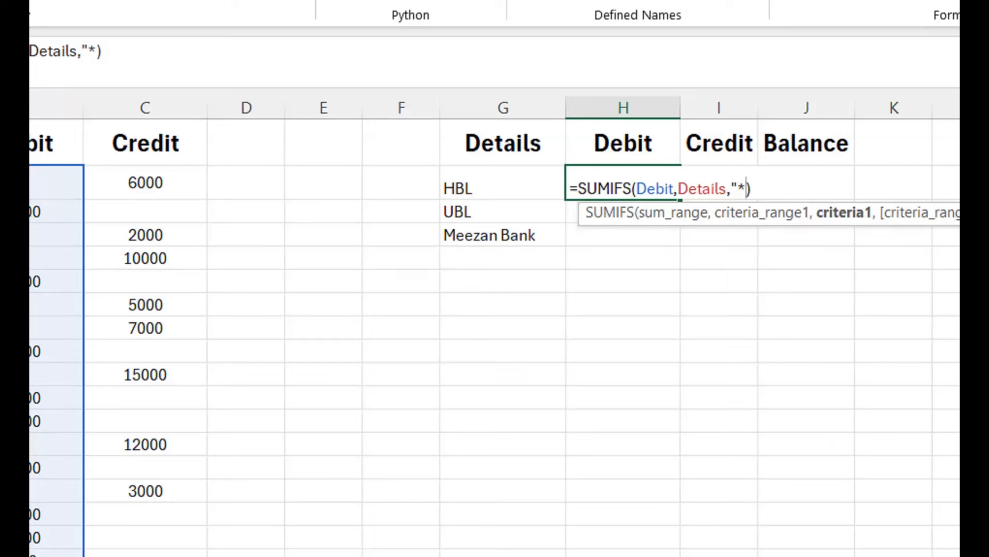
{"action": "type", "text": "\"&"}
{"action": "left_click", "coordinate": [503, 183]}
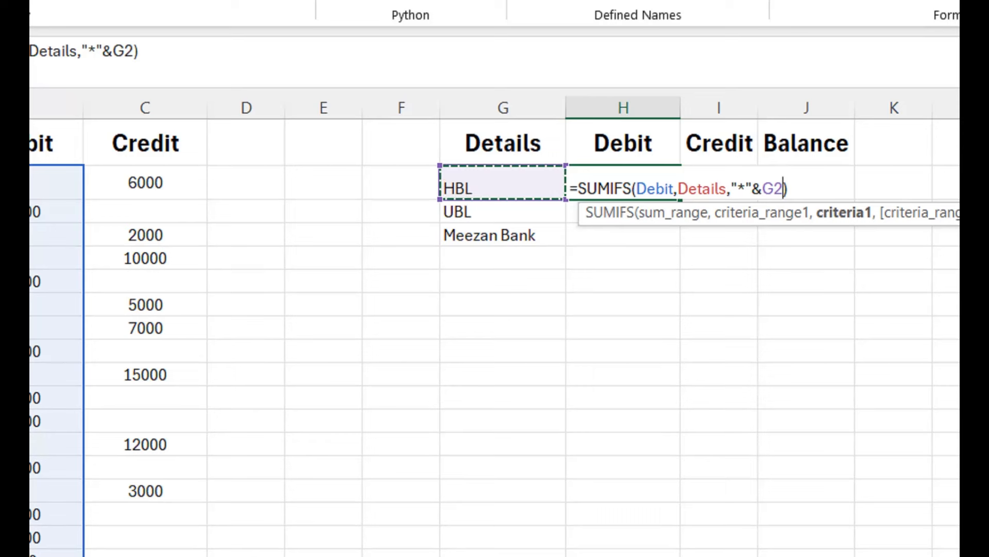
{"action": "type", "text": "&"}
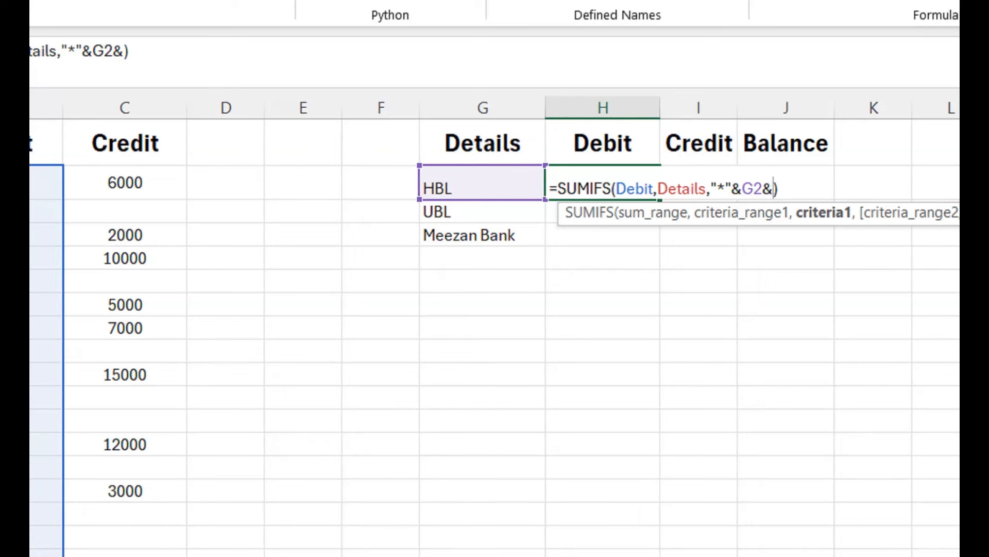
{"action": "type", "text": "\""}
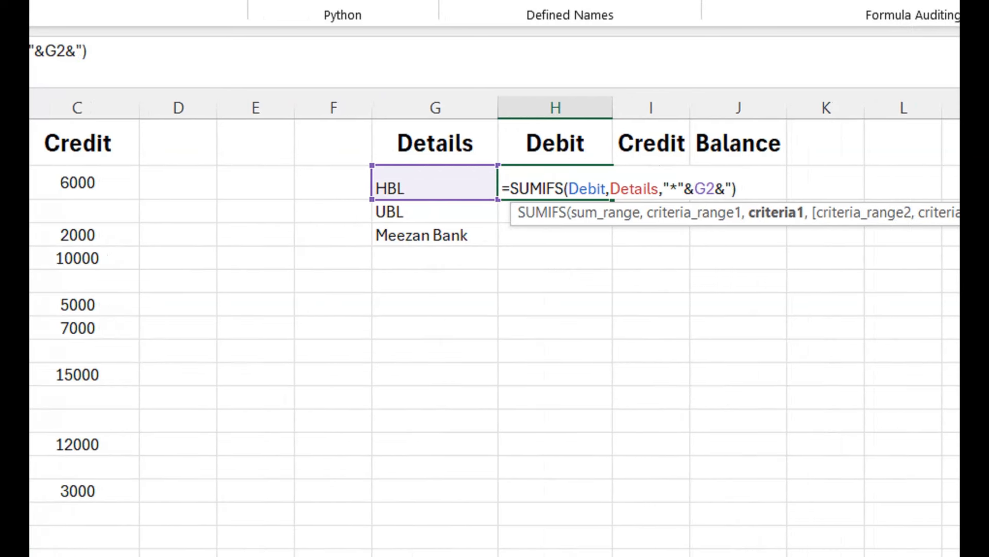
{"action": "type", "text": "*\""}
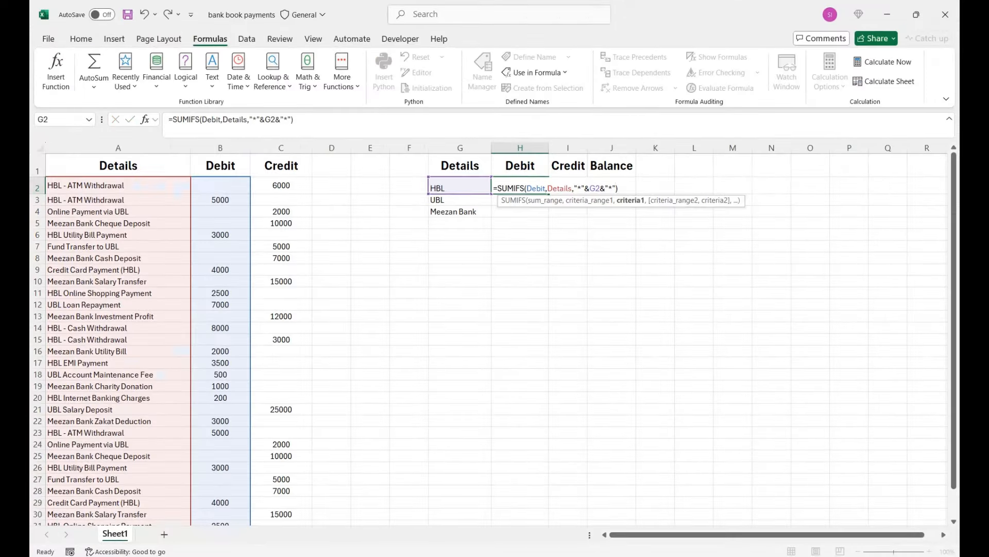
{"action": "key", "text": "Return"}
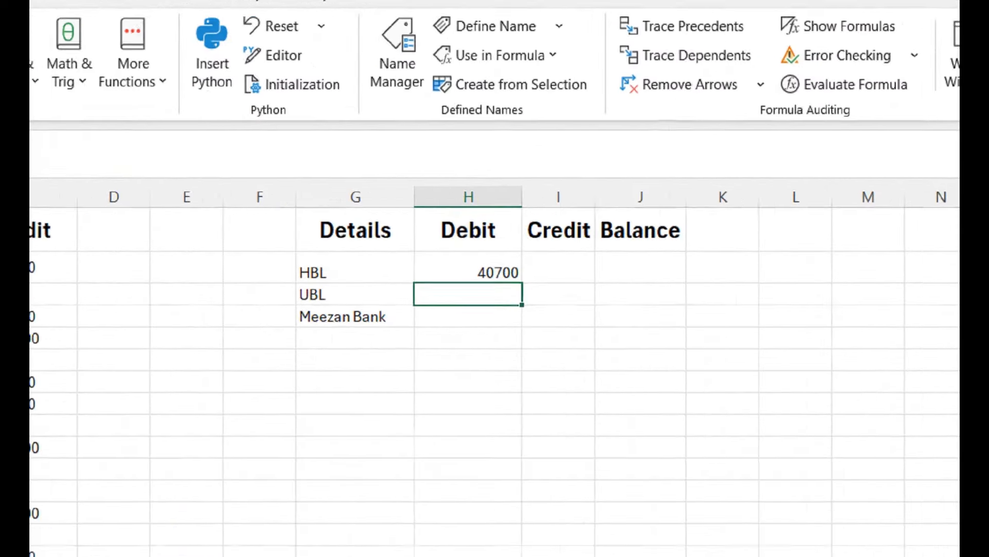
Step: Fill the H2 formula down through H4 for UBL and Meezan Bank, and inspect the copied formula in H4
{"action": "key", "text": "Up"}
{"action": "left_click_drag", "start_coordinate": [532, 293], "coordinate": [533, 335]}
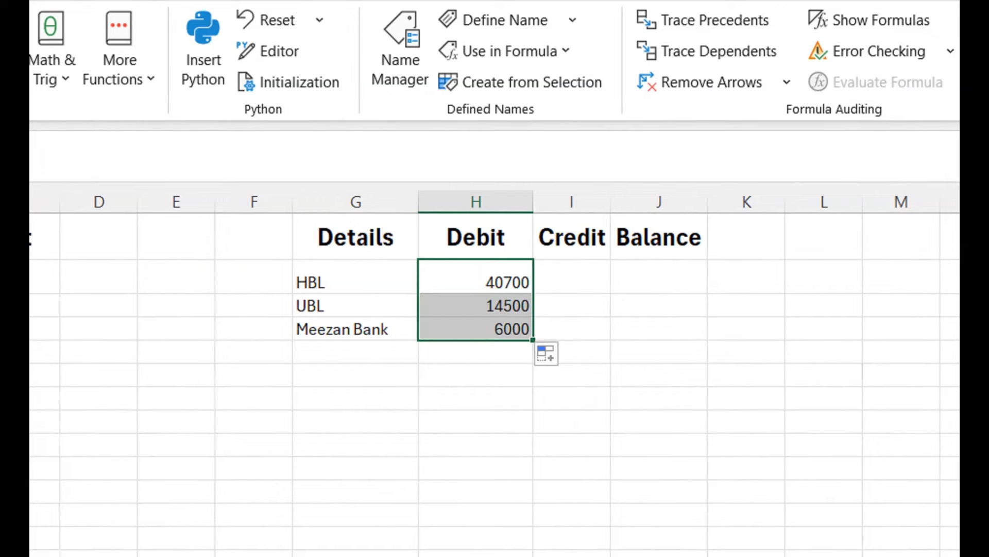
{"action": "double_click", "coordinate": [500, 330]}
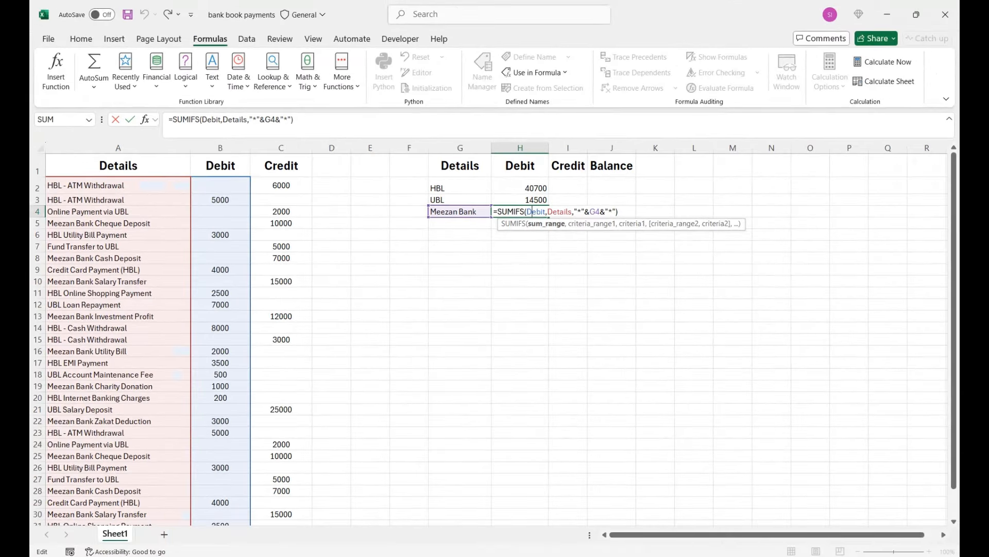
{"action": "key", "text": "Return"}
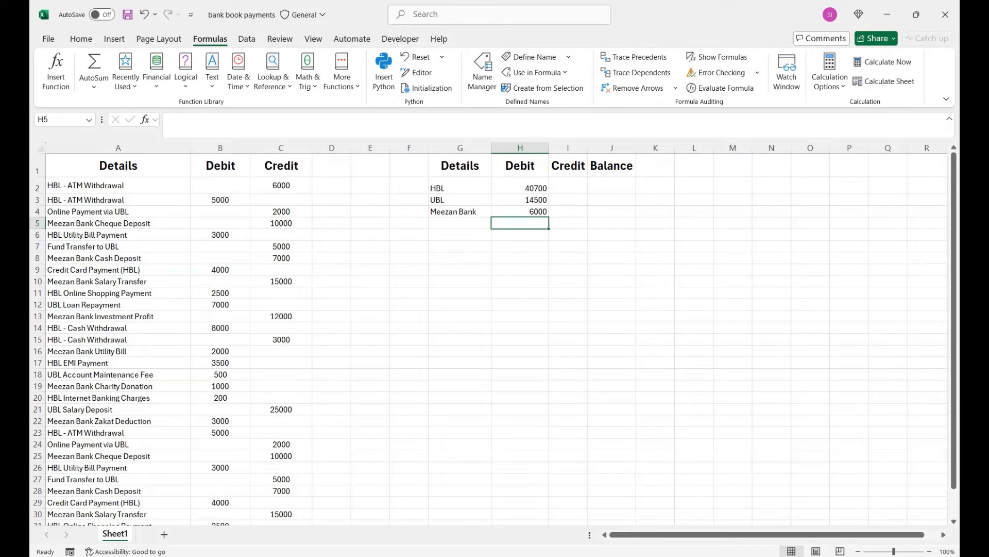
Step: Start a SUMIFS formula in I2, the HBL row's Credit cell, with the named range Credit as sum range
{"action": "left_click", "coordinate": [568, 186]}
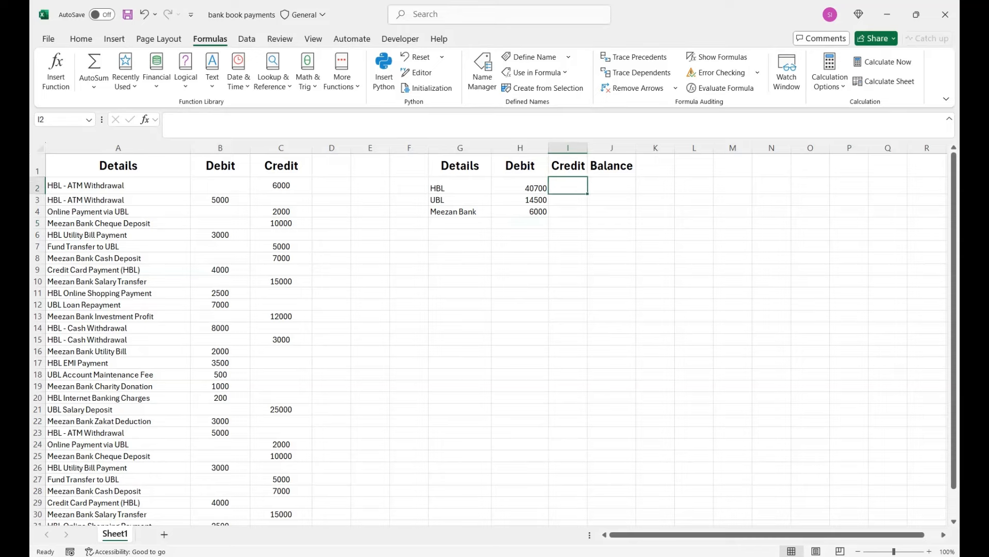
{"action": "left_click", "coordinate": [520, 185]}
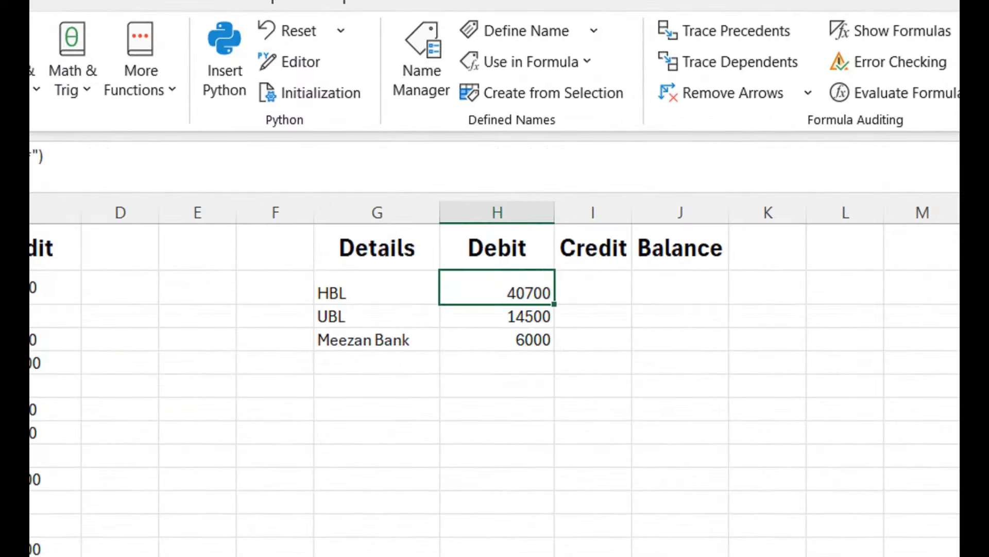
{"action": "left_click", "coordinate": [892, 288]}
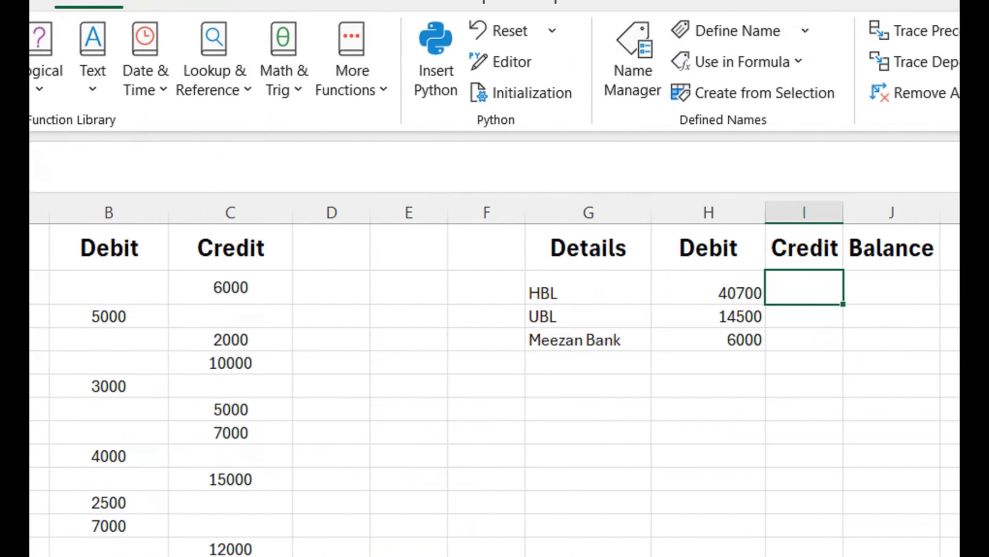
{"action": "type", "text": "=sumif"}
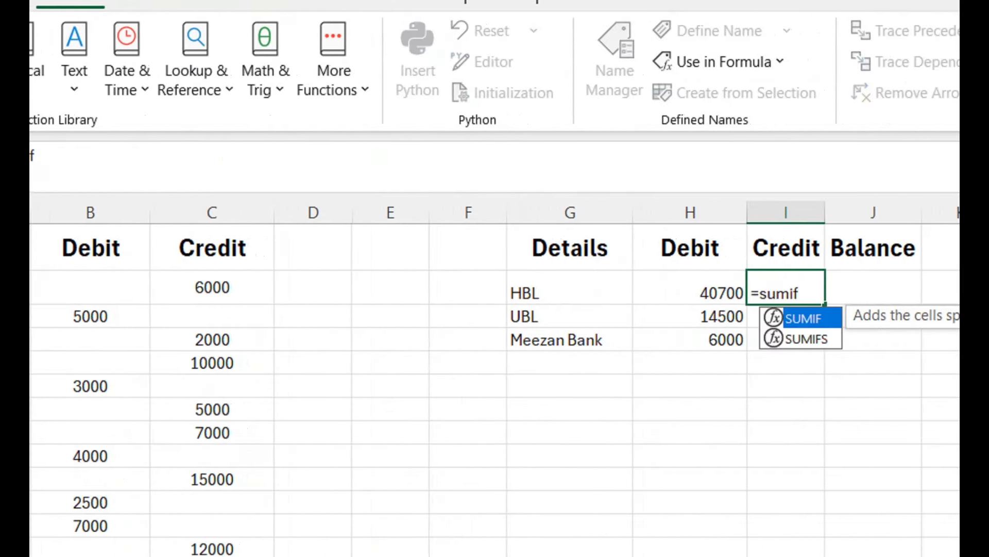
{"action": "type", "text": "s"}
{"action": "key", "text": "Tab"}
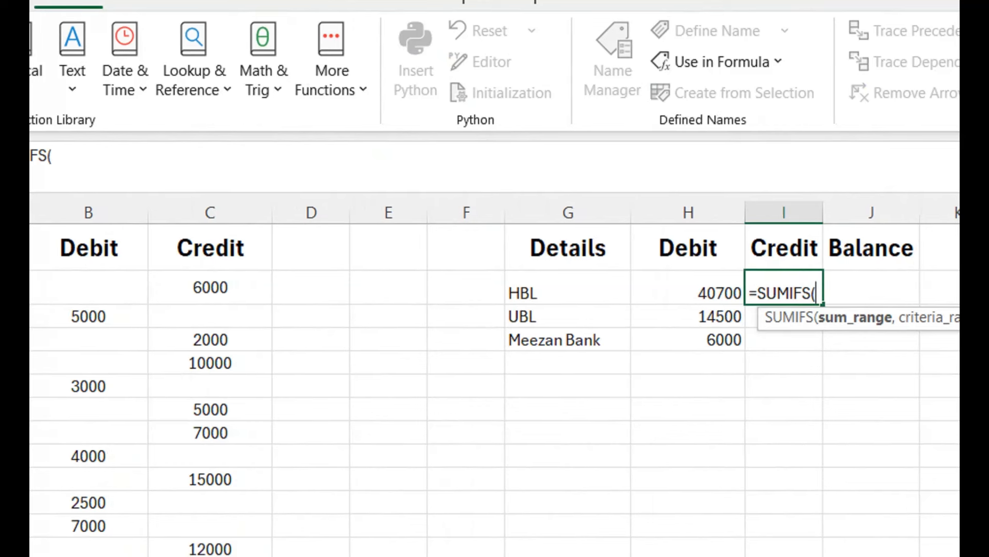
{"action": "type", "text": "cre"}
{"action": "key", "text": "Tab"}
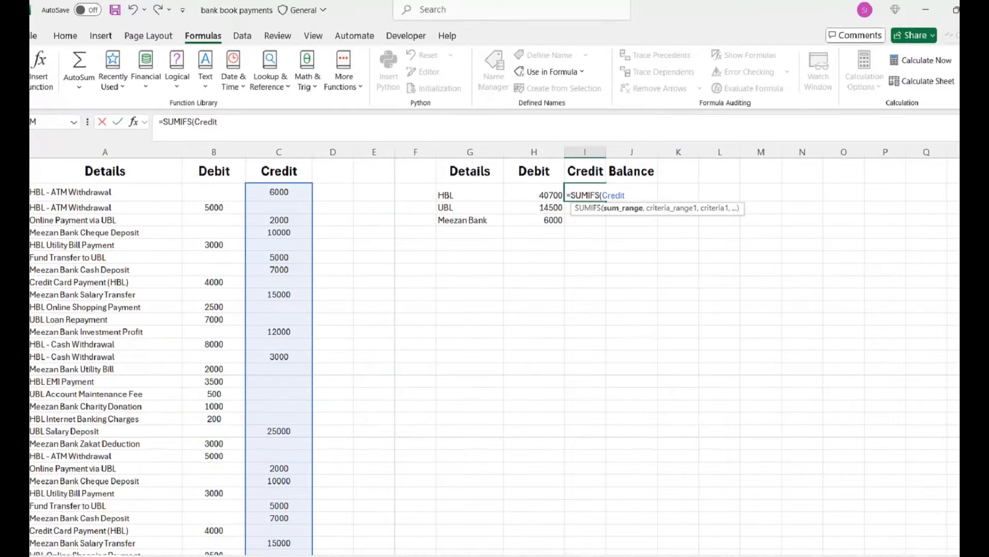
Step: Complete the I2 formula with Details as criteria range and a partial match on G2: =SUMIFS(Credit,Details,"*"&G2&"*")
{"action": "type", "text": ",det"}
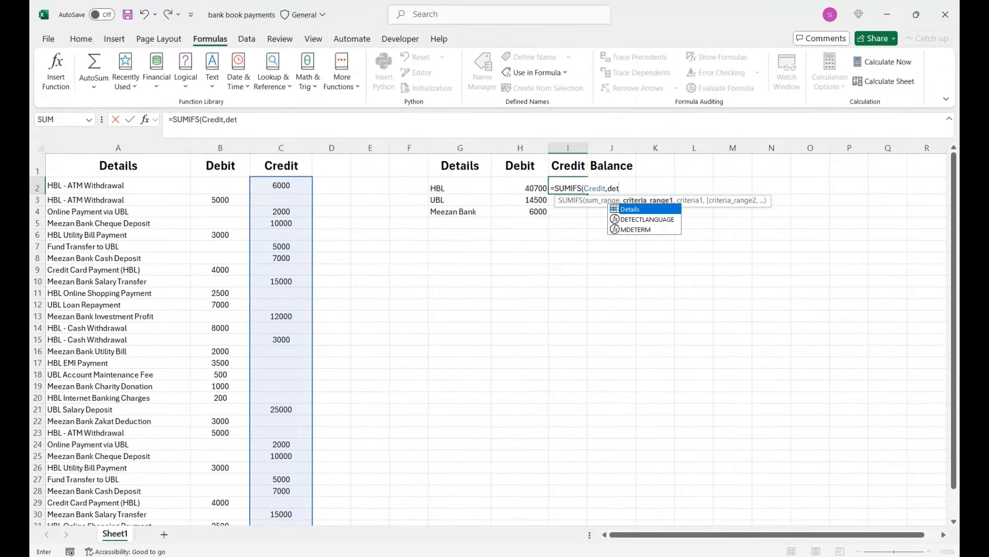
{"action": "key", "text": "Tab"}
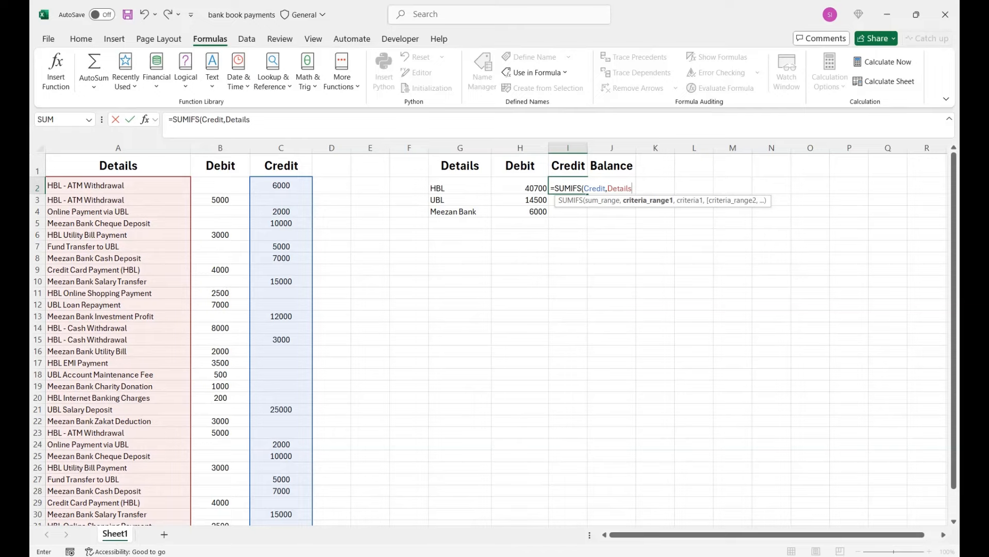
{"action": "type", "text": ","}
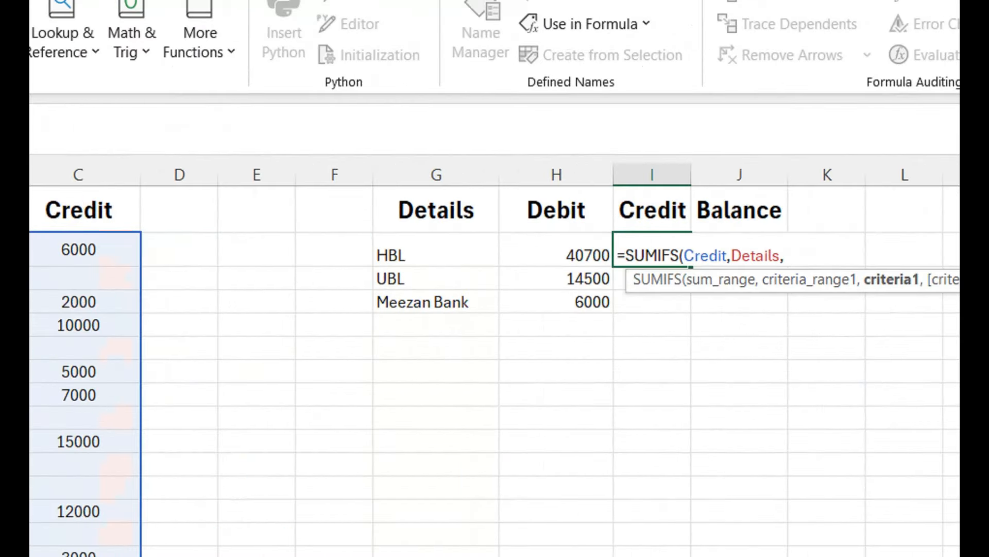
{"action": "type", "text": "\"*\","}
{"action": "key", "text": "BackSpace"}
{"action": "type", "text": "&"}
{"action": "left_click", "coordinate": [436, 250]}
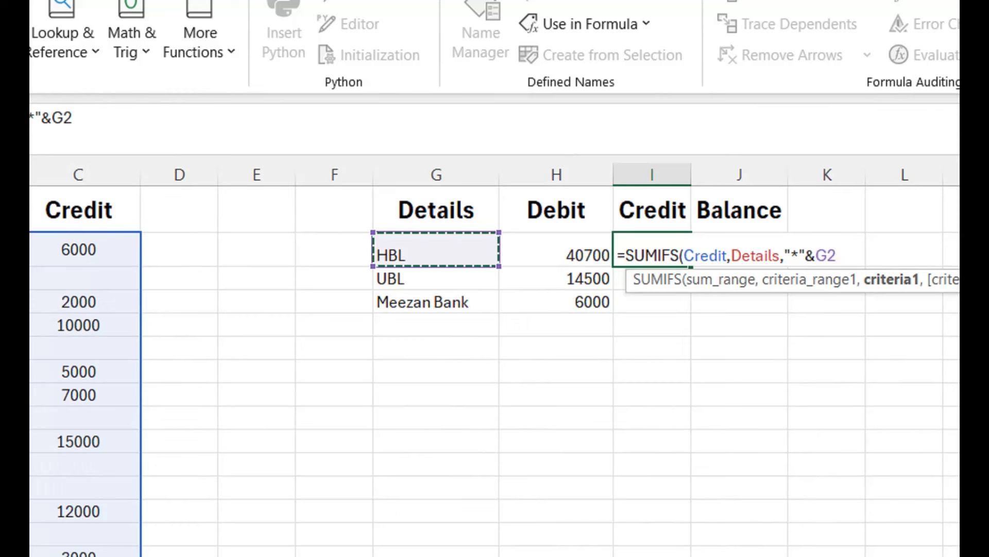
{"action": "type", "text": "&\"*\")"}
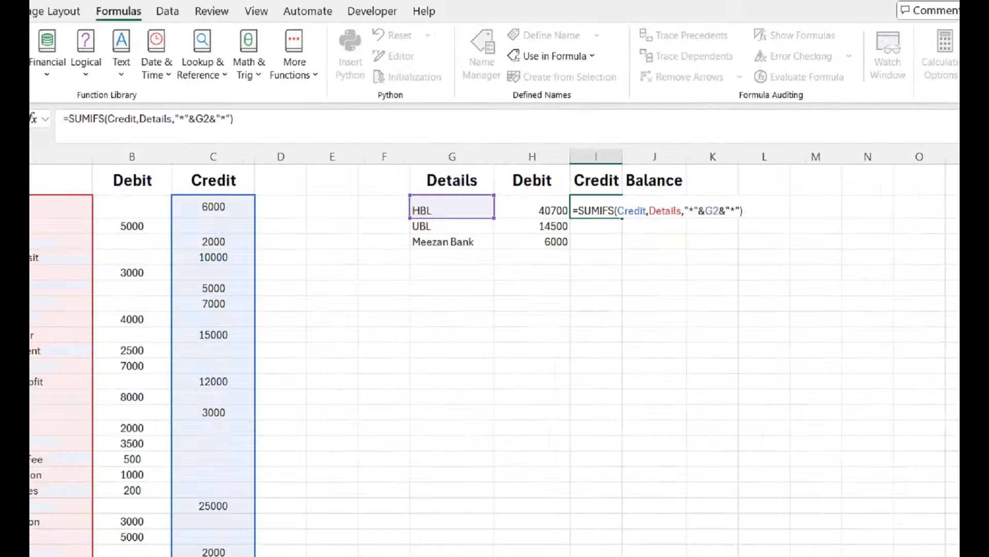
{"action": "key", "text": "Return"}
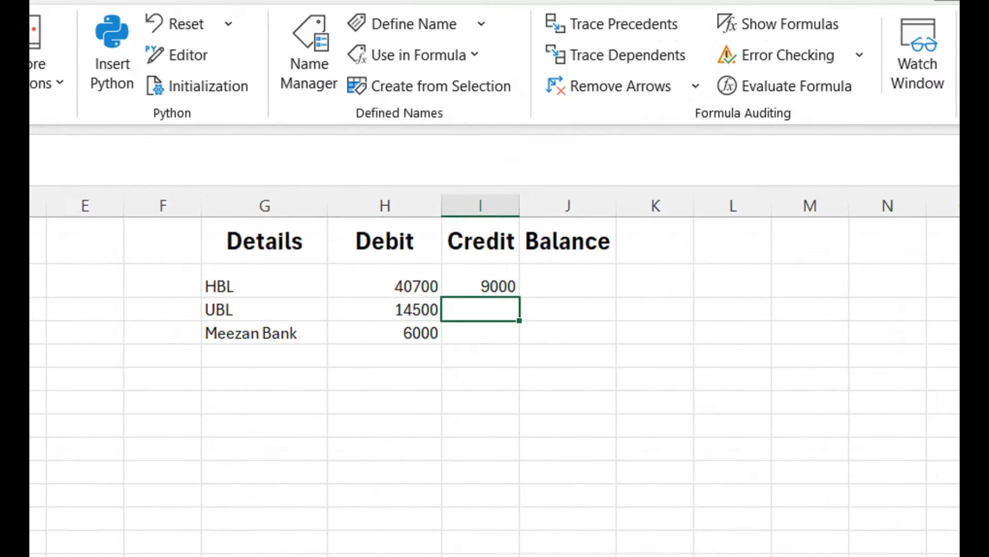
Step: Fill the I2 Credit formula down through I4 for UBL and Meezan Bank
{"action": "key", "text": "Up"}
{"action": "key", "text": "shift+Down"}
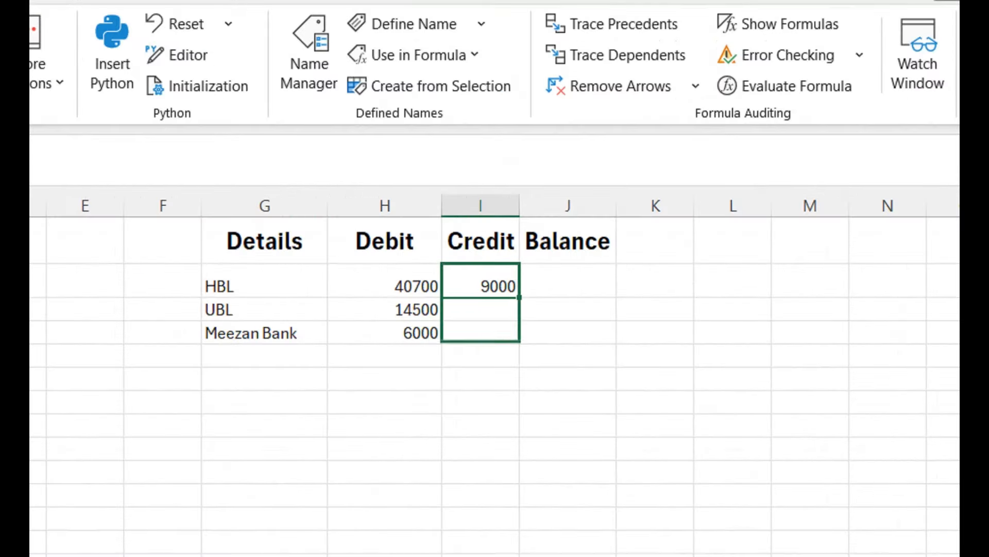
{"action": "key", "text": "shift+Down"}
{"action": "left_click_drag", "start_coordinate": [519, 298], "coordinate": [518, 338]}
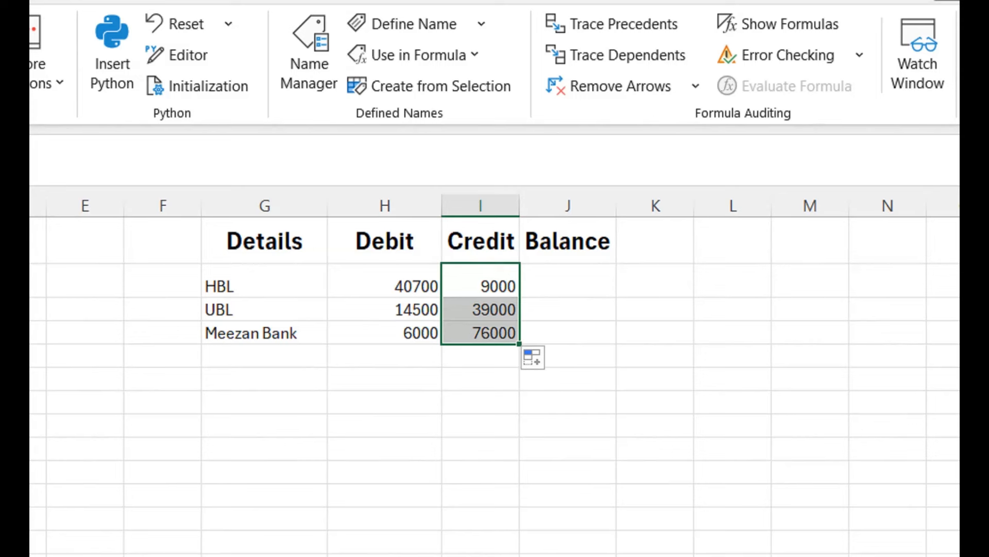
Step: Calculate the HBL balance in J2 as credit minus debit with the formula =I2-H2
{"action": "left_click", "coordinate": [568, 281]}
{"action": "type", "text": "="}
{"action": "key", "text": "Left"}
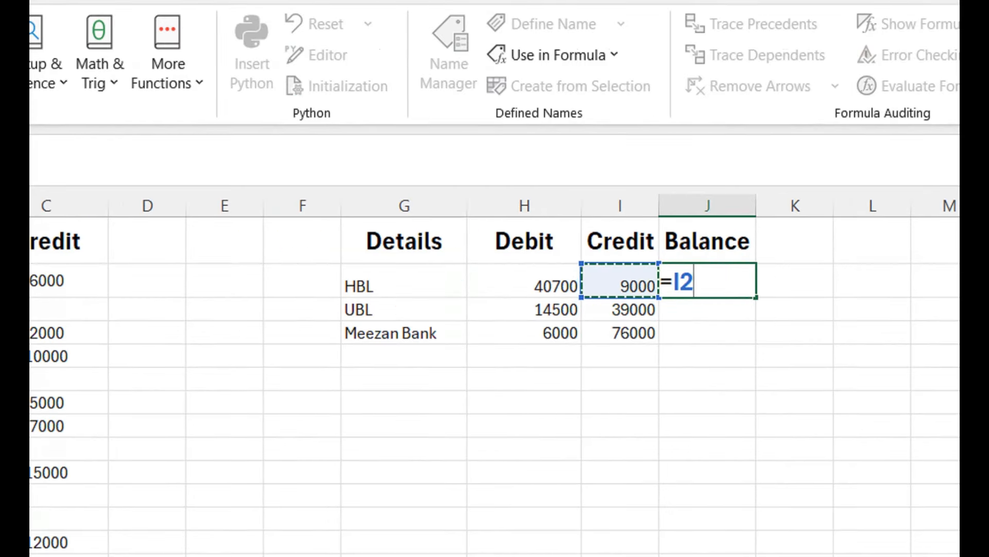
{"action": "type", "text": "-"}
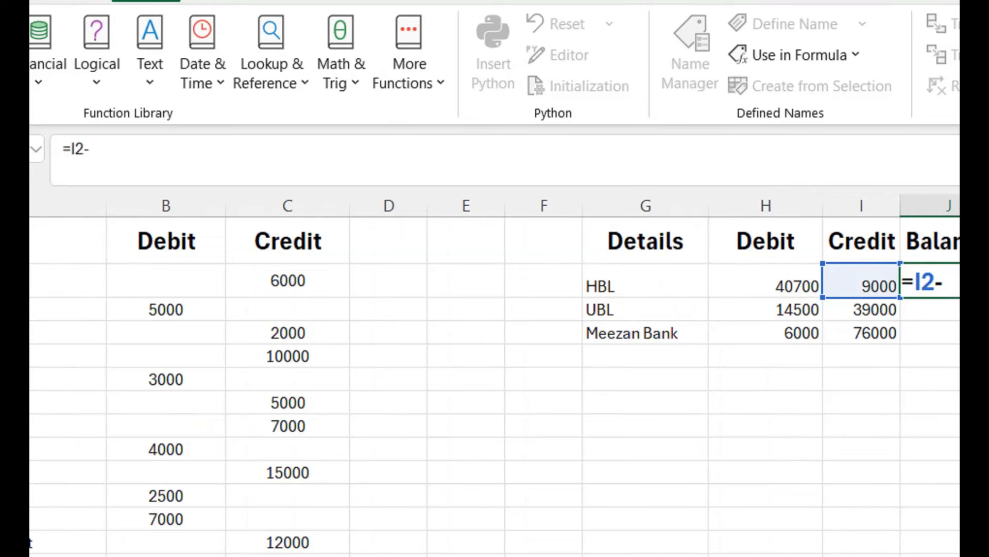
{"action": "key", "text": "Left"}
{"action": "key", "text": "Left"}
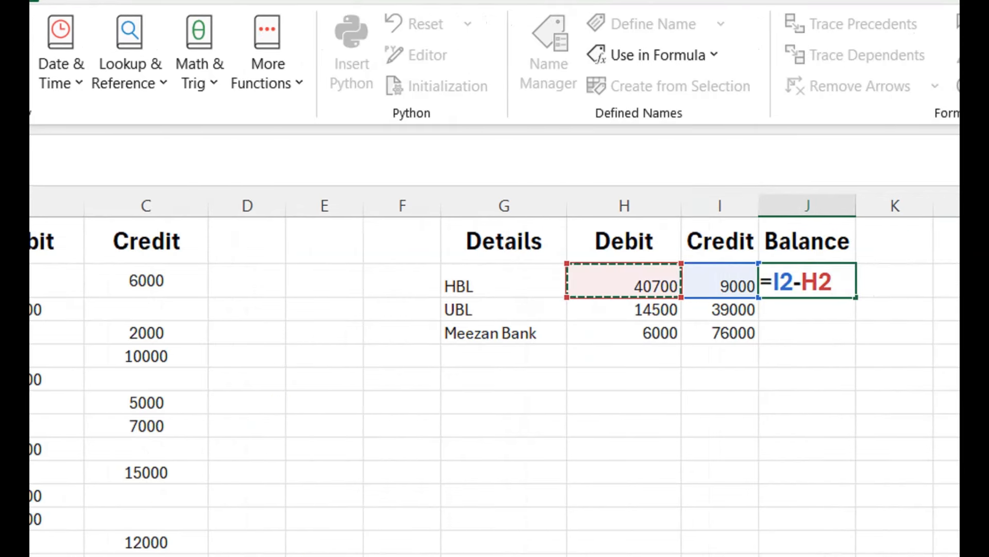
{"action": "key", "text": "Return"}
Step: Set the credit amount of the first HBL - ATM Withdrawal transaction, cell C2, to 50000
{"action": "left_click", "coordinate": [146, 281]}
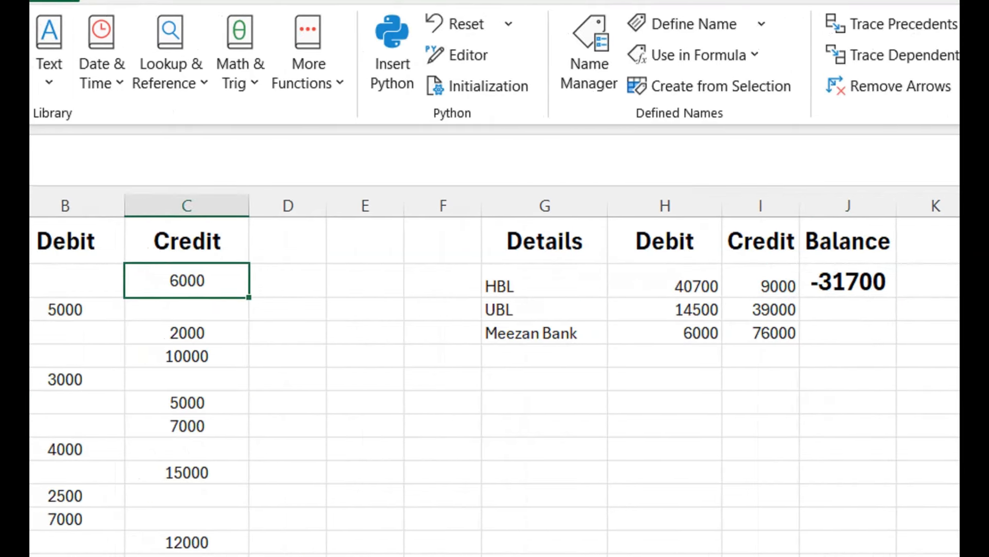
{"action": "type", "text": "5000"}
{"action": "key", "text": "Return"}
{"action": "type", "text": "0"}
{"action": "key", "text": "Return"}
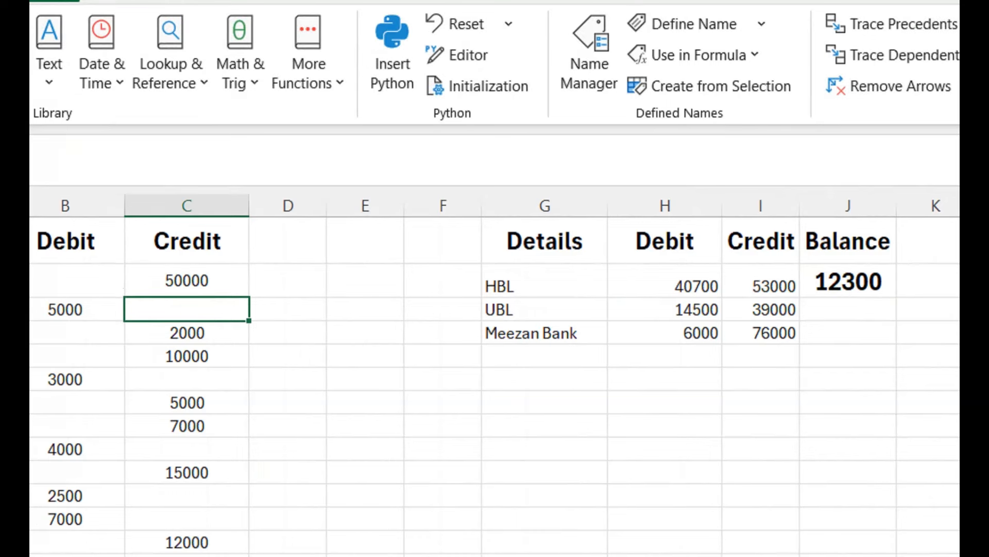
Step: Inspect the balance formula in J2 and fill it down through J4 for UBL and Meezan Bank
{"action": "left_click", "coordinate": [849, 282]}
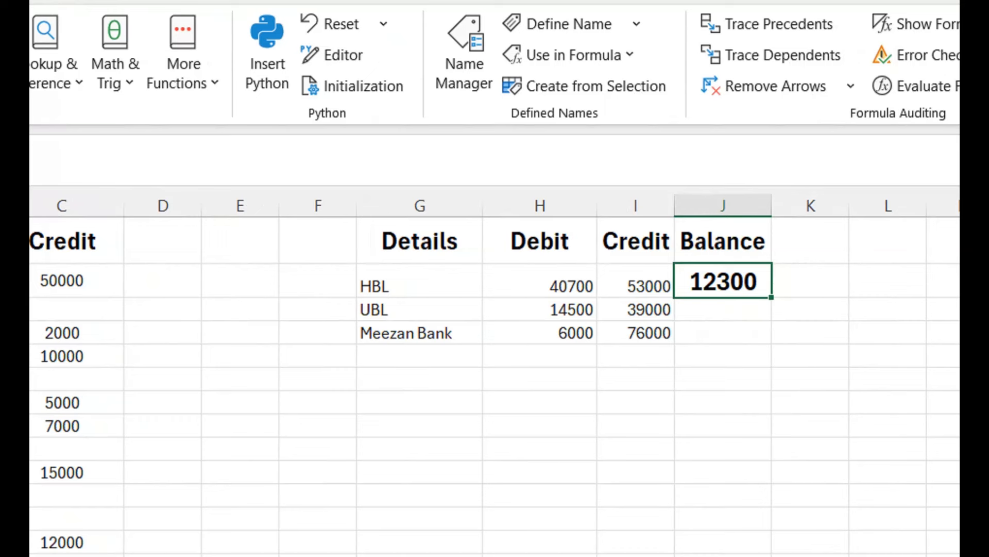
{"action": "double_click", "coordinate": [718, 281]}
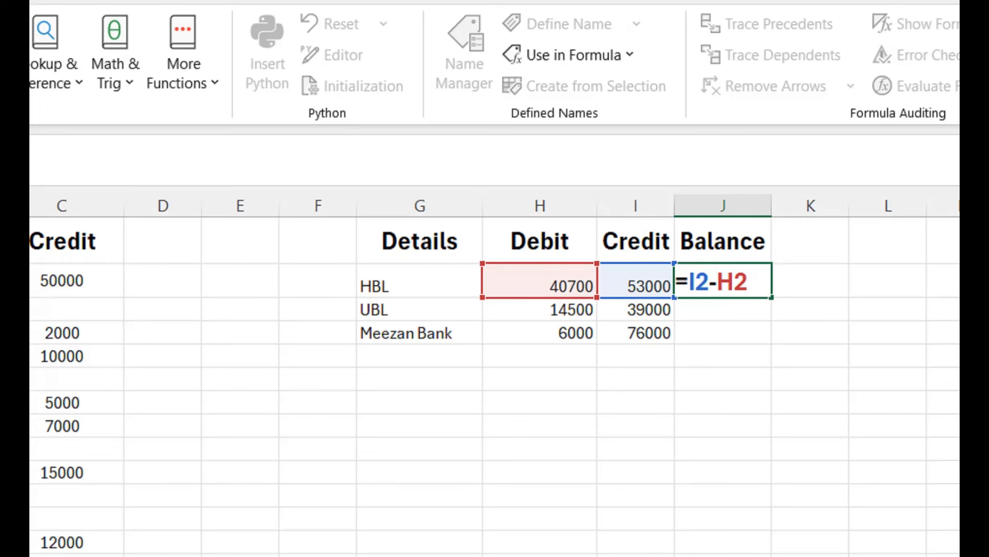
{"action": "key", "text": "Return"}
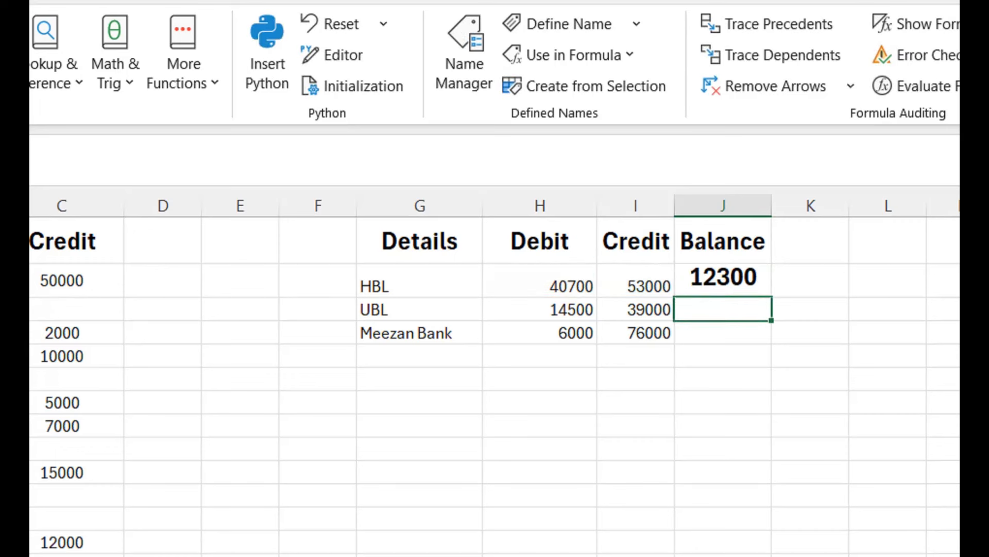
{"action": "left_click", "coordinate": [723, 282]}
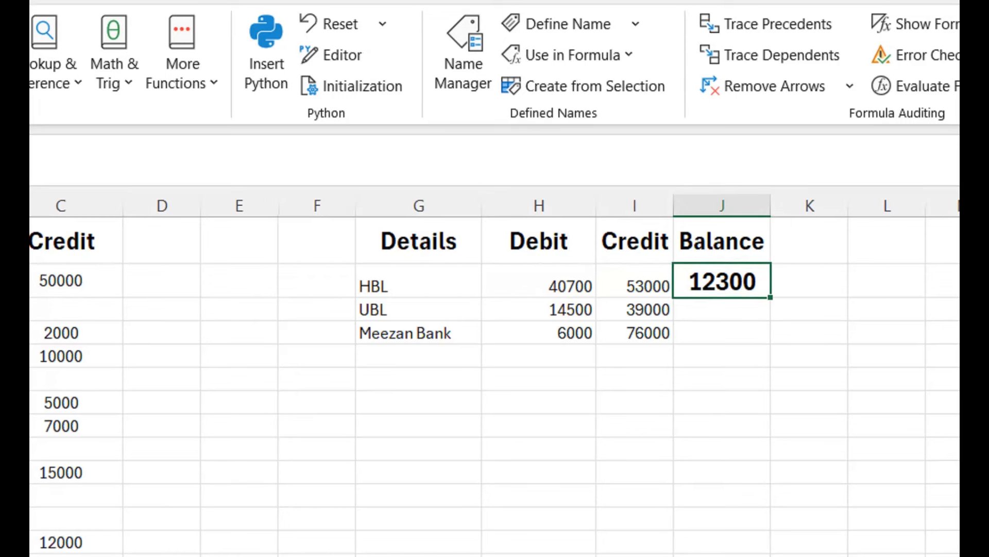
{"action": "left_click_drag", "start_coordinate": [772, 298], "coordinate": [771, 337]}
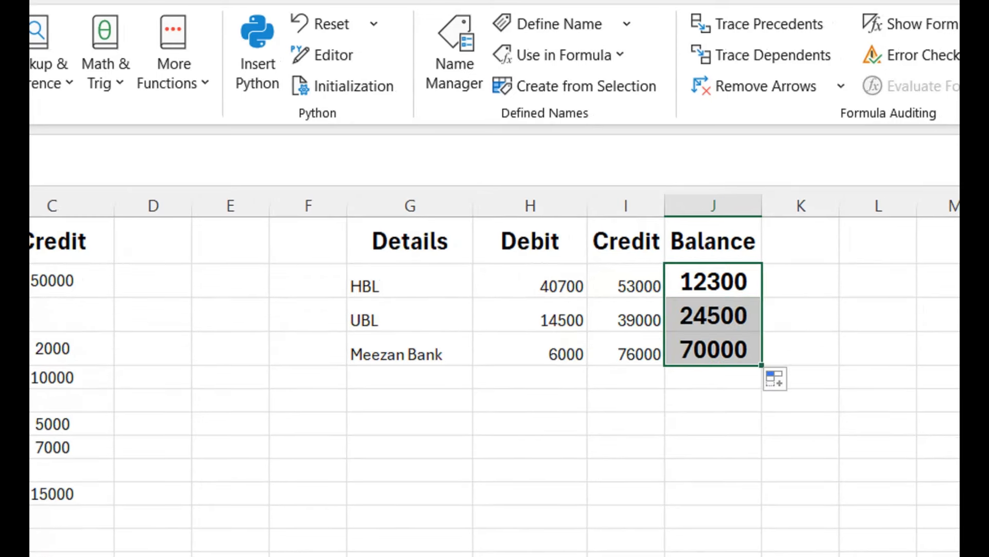